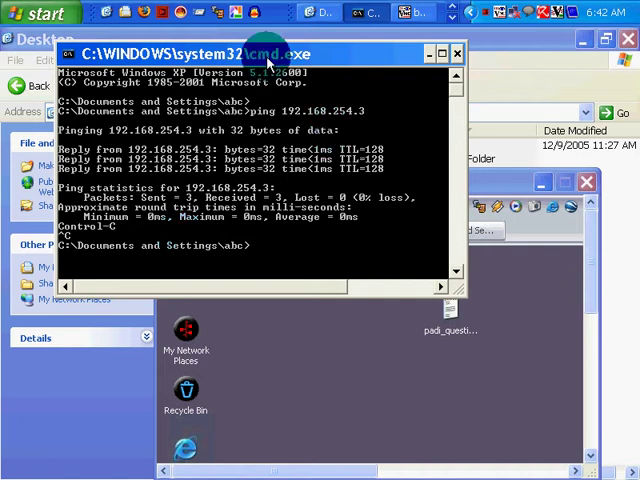
Reposition the Command Prompt window and dismiss the system menu without choosing anything.
{"action": "left_click_drag", "start_coordinate": [268, 55], "coordinate": [290, 66]}
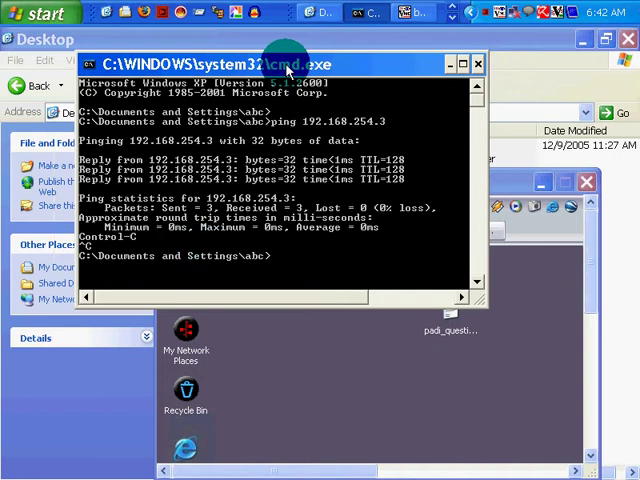
{"action": "left_click_drag", "start_coordinate": [289, 67], "coordinate": [345, 93]}
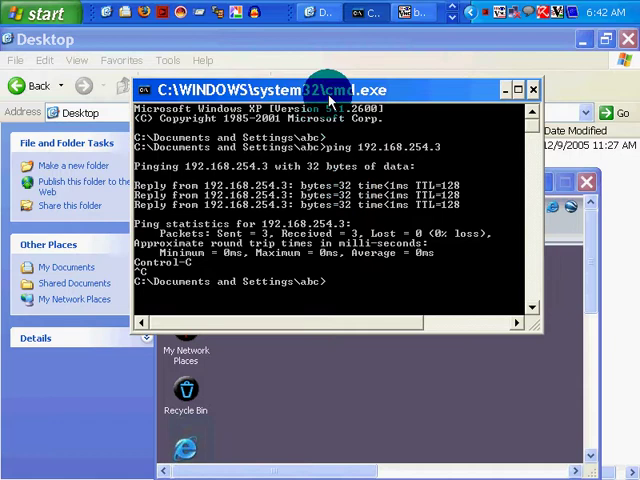
{"action": "left_click_drag", "start_coordinate": [330, 95], "coordinate": [288, 108]}
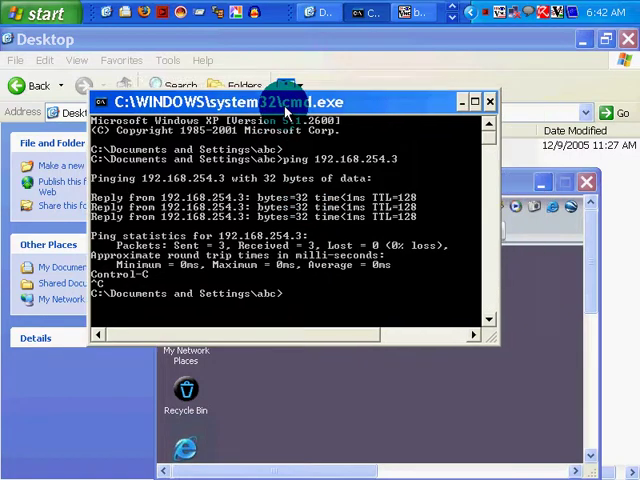
{"action": "left_click", "coordinate": [62, 18]}
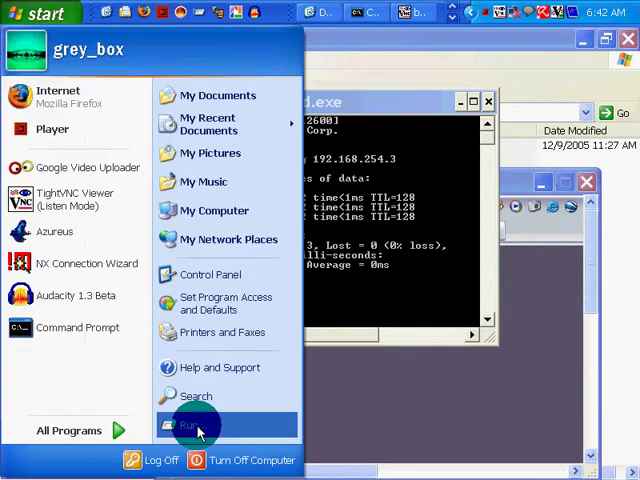
{"action": "mouse_move", "coordinate": [200, 428]}
{"action": "left_mouse_down"}
{"action": "mouse_move", "coordinate": [215, 75]}
{"action": "mouse_move", "coordinate": [210, 32]}
{"action": "mouse_move", "coordinate": [222, 428]}
{"action": "left_mouse_up"}
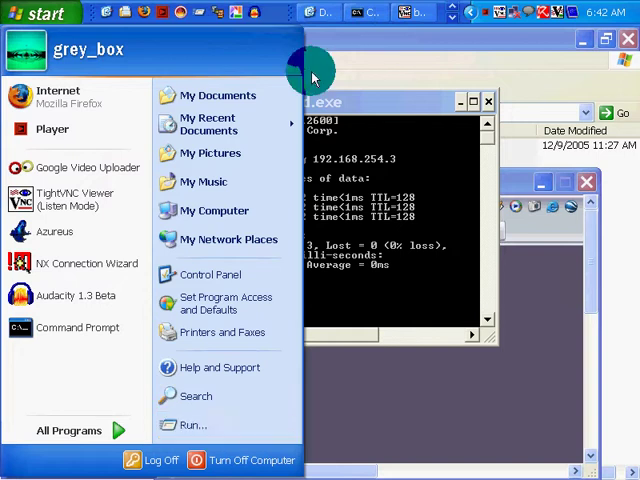
{"action": "left_click", "coordinate": [380, 66]}
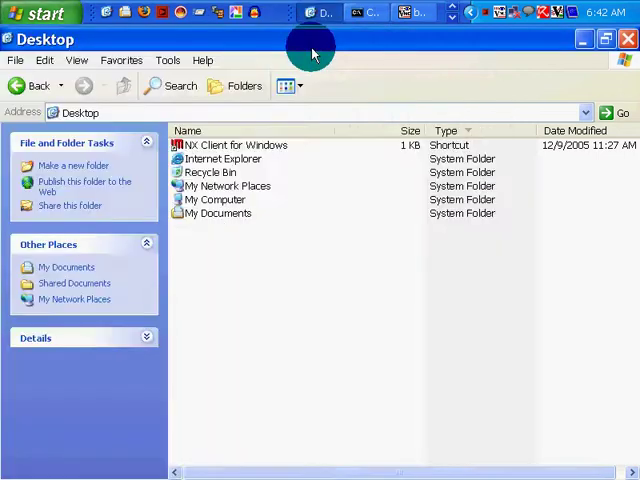
Rerun the recalled ping to 192.168.254.3, getting four replies with 0% loss.
{"action": "key", "text": "alt+Tab"}
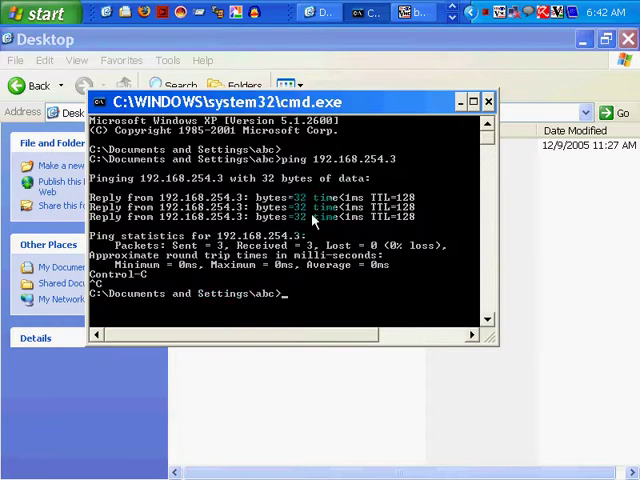
{"action": "type", "text": "ping"}
{"action": "key", "text": "BackSpace"}
{"action": "key", "text": "BackSpace"}
{"action": "key", "text": "BackSpace"}
{"action": "key", "text": "Up"}
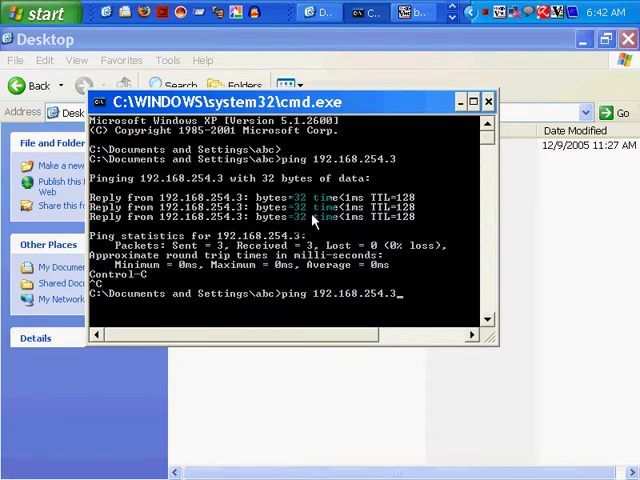
{"action": "left_click_drag", "start_coordinate": [313, 222], "coordinate": [355, 225]}
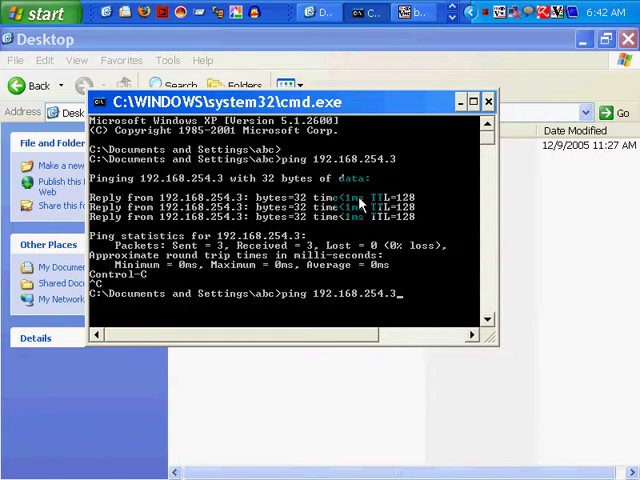
{"action": "key", "text": "Return"}
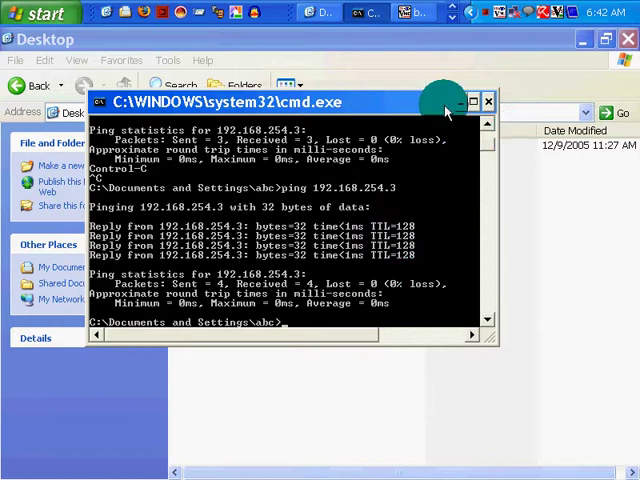
{"action": "left_click_drag", "start_coordinate": [432, 103], "coordinate": [465, 80]}
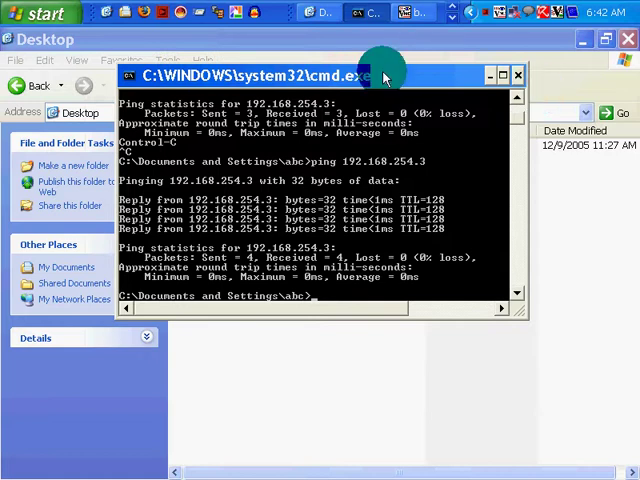
{"action": "left_click_drag", "start_coordinate": [385, 76], "coordinate": [368, 99]}
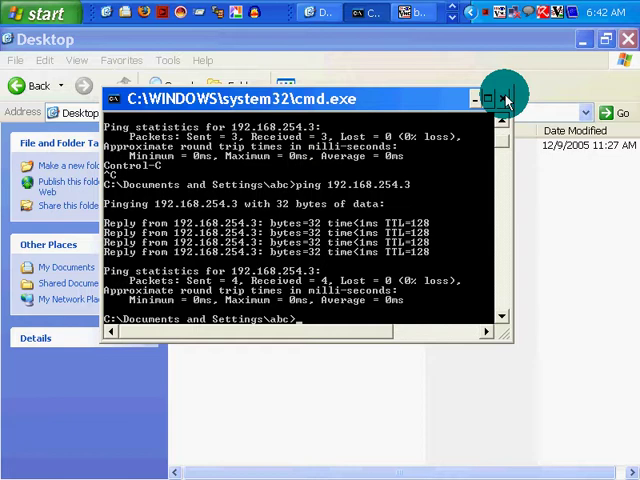
Close cmd.exe, move the blackbox viewer up-left, and expand the remote laptop's top toolbar strip.
{"action": "key", "text": "alt+Tab"}
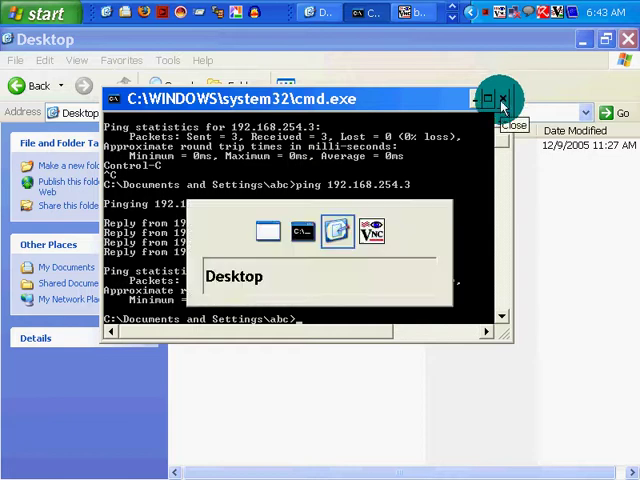
{"action": "key", "text": "Escape"}
{"action": "left_click", "coordinate": [503, 99]}
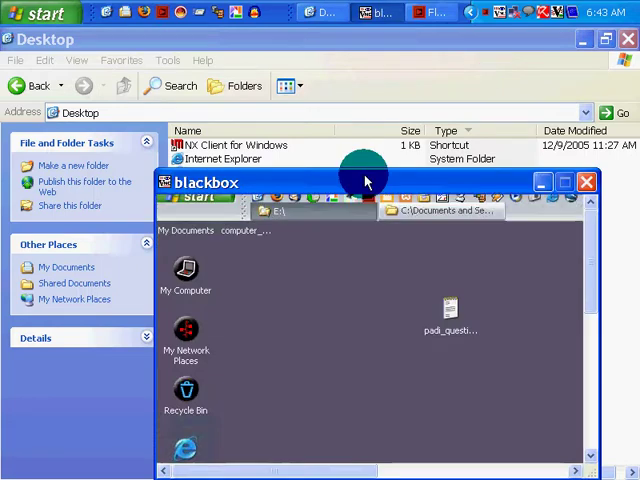
{"action": "left_click_drag", "start_coordinate": [366, 182], "coordinate": [356, 113]}
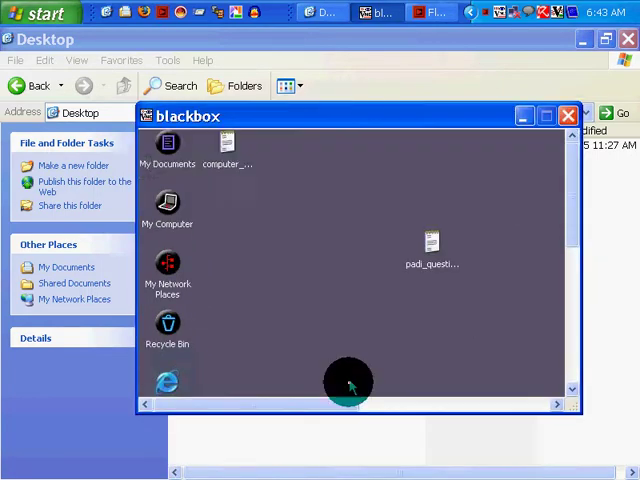
{"action": "left_click_drag", "start_coordinate": [300, 404], "coordinate": [557, 400]}
{"action": "left_click", "coordinate": [575, 202]}
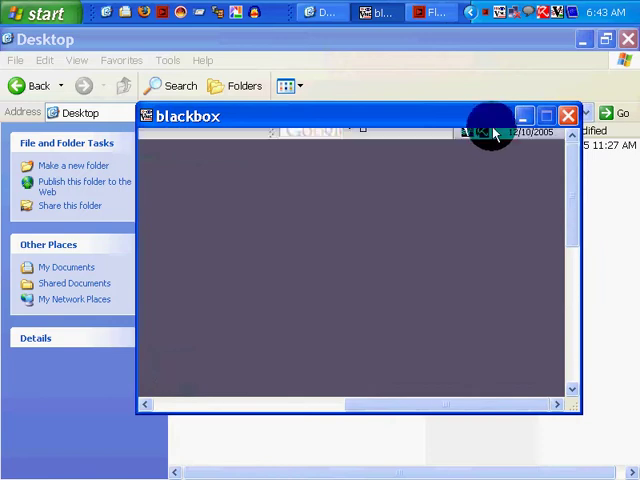
{"action": "left_click", "coordinate": [493, 133]}
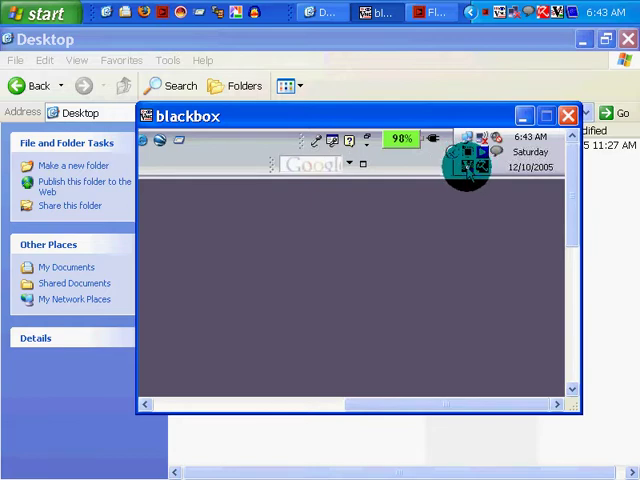
{"action": "scroll", "coordinate": [468, 222], "scroll_direction": "down", "scroll_amount": 1}
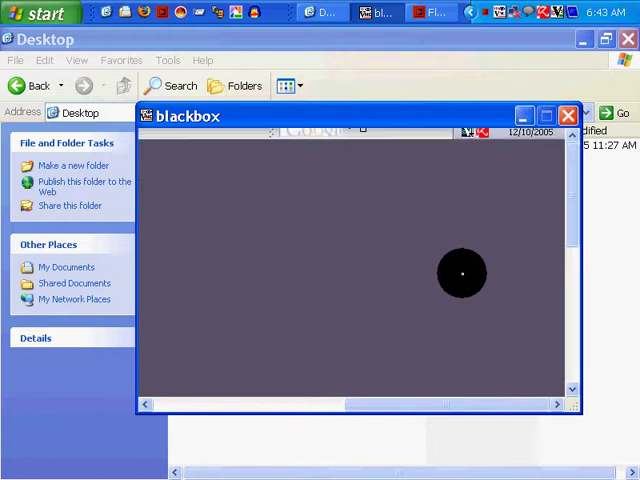
{"action": "scroll", "coordinate": [468, 133], "scroll_direction": "up", "scroll_amount": 1}
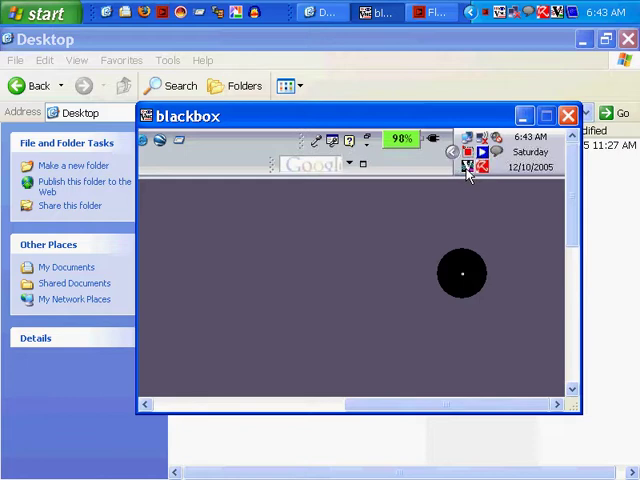
{"action": "right_click", "coordinate": [468, 168]}
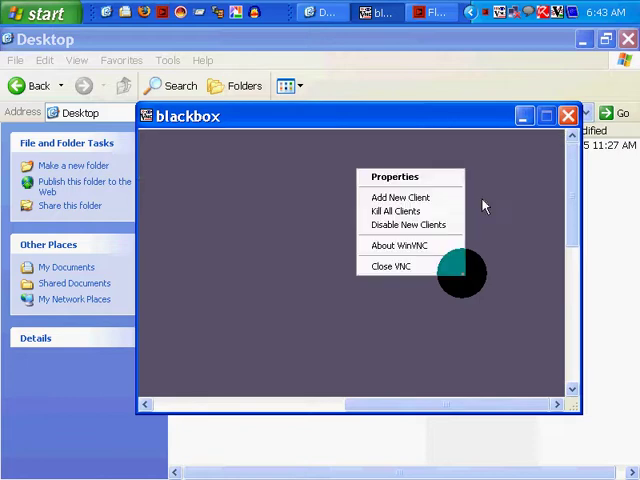
{"action": "left_click", "coordinate": [483, 275]}
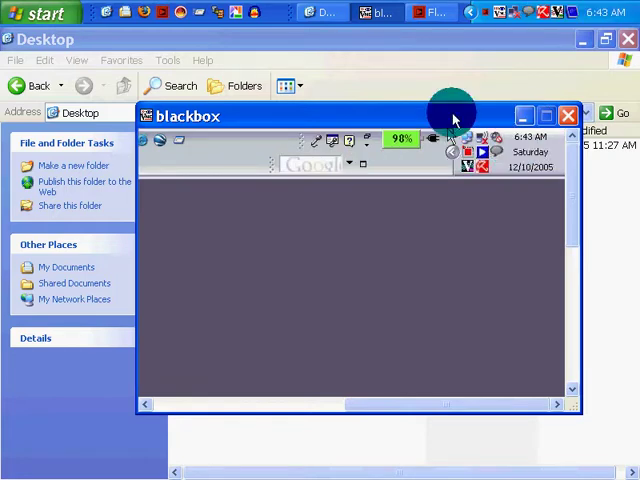
{"action": "left_click_drag", "start_coordinate": [395, 404], "coordinate": [220, 410]}
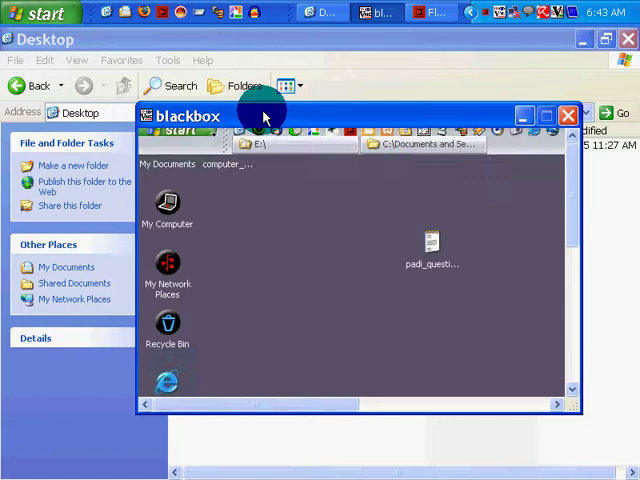
Open My Computer on the blackbox desktop and move the viewer window fully into view.
{"action": "mouse_move", "coordinate": [265, 118]}
{"action": "left_mouse_down"}
{"action": "mouse_move", "coordinate": [402, 163]}
{"action": "mouse_move", "coordinate": [402, 128]}
{"action": "left_mouse_up"}
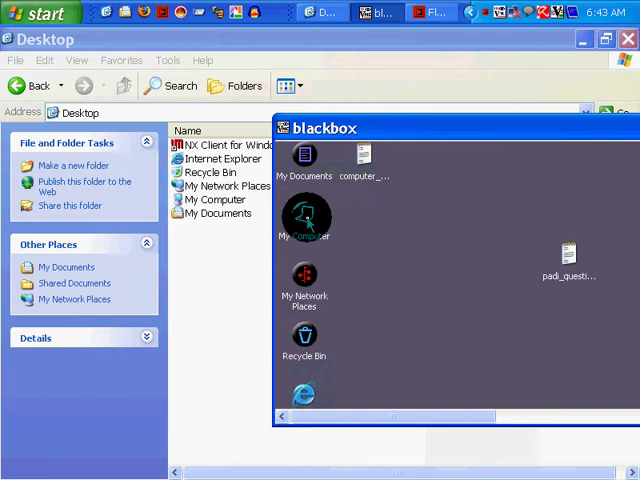
{"action": "double_click", "coordinate": [305, 218]}
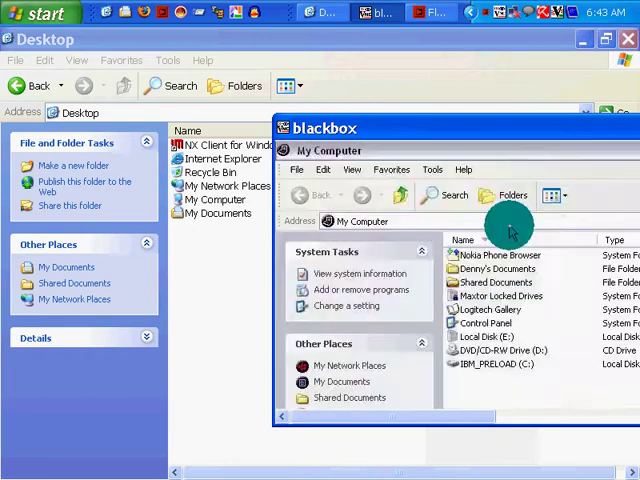
{"action": "left_click_drag", "start_coordinate": [537, 135], "coordinate": [262, 115]}
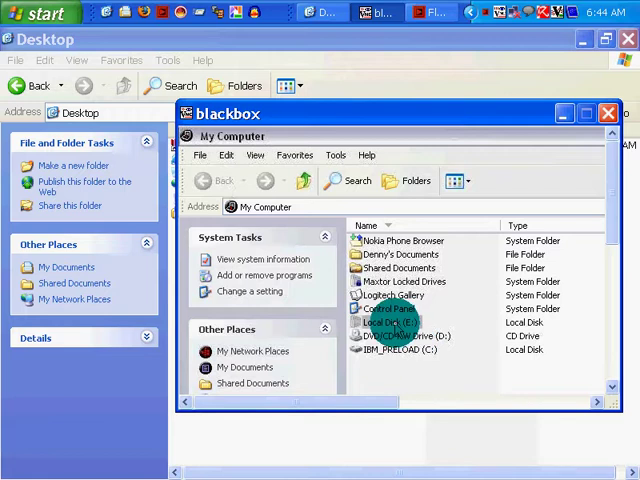
Open the laptop's Local Disk (E:) and local Shared Documents, and show the remote Folders tree.
{"action": "double_click", "coordinate": [392, 322]}
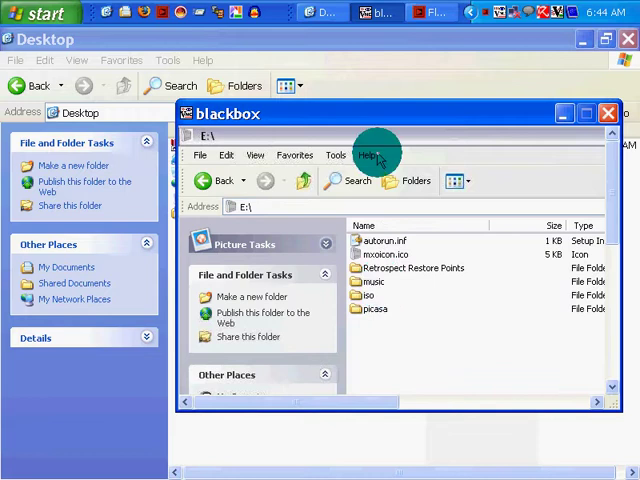
{"action": "left_click_drag", "start_coordinate": [375, 118], "coordinate": [411, 108]}
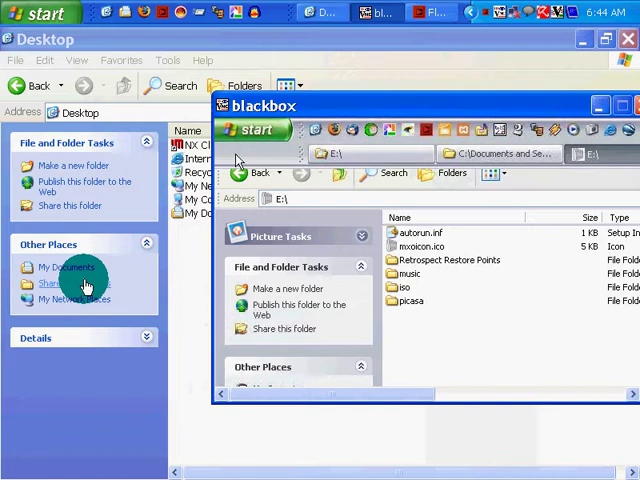
{"action": "left_click", "coordinate": [86, 285]}
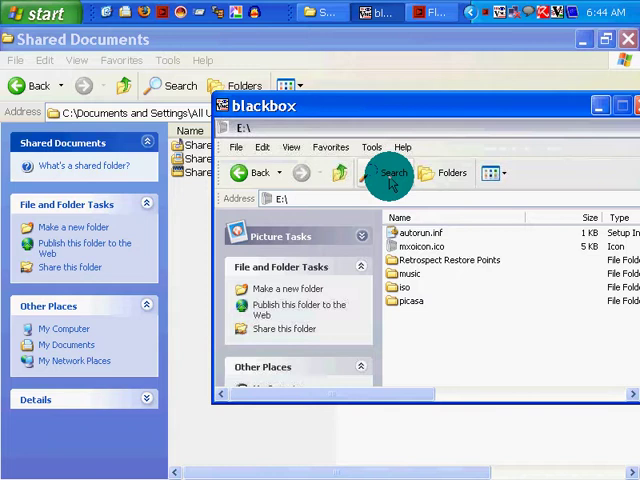
{"action": "left_click_drag", "start_coordinate": [414, 111], "coordinate": [329, 61]}
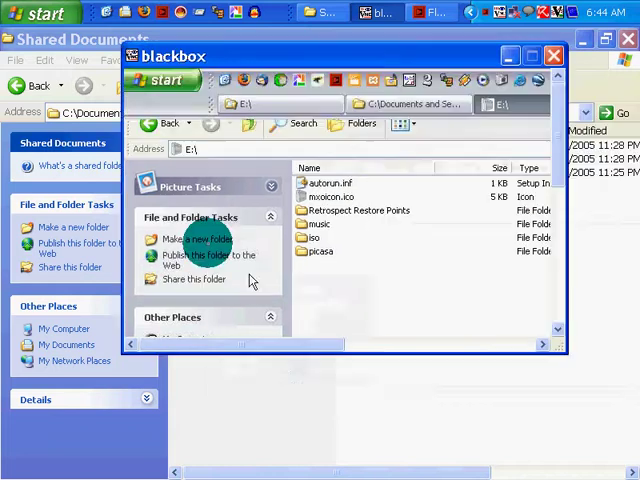
{"action": "left_click", "coordinate": [351, 123]}
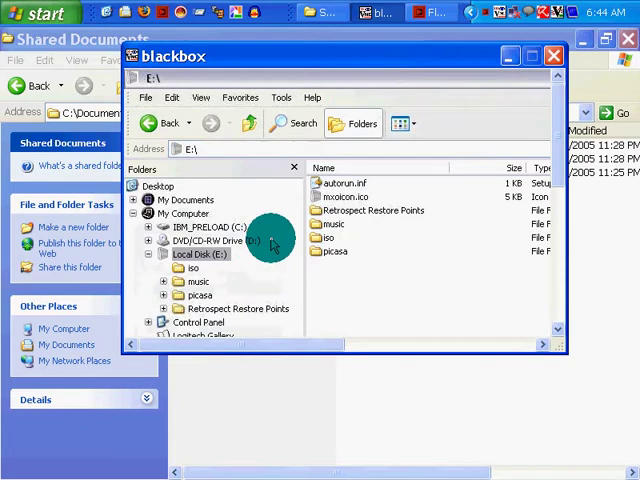
Select the DVD/CD-RW Drive (D:), then expand Shared Documents and 'e on laptop (Blackbox)' in the tree.
{"action": "left_click", "coordinate": [210, 240]}
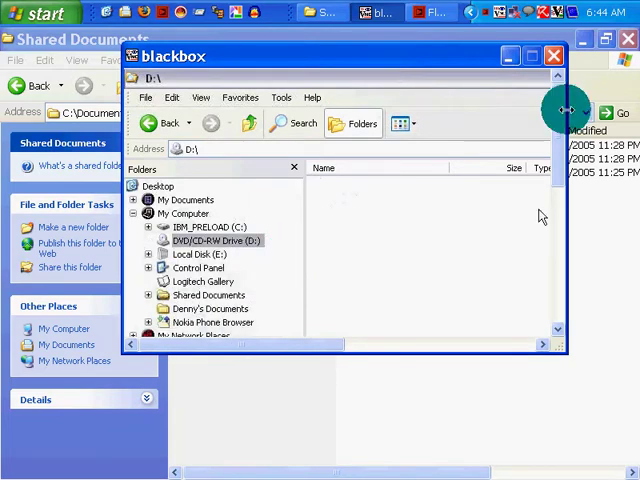
{"action": "scroll", "coordinate": [553, 180], "scroll_direction": "down", "scroll_amount": 3}
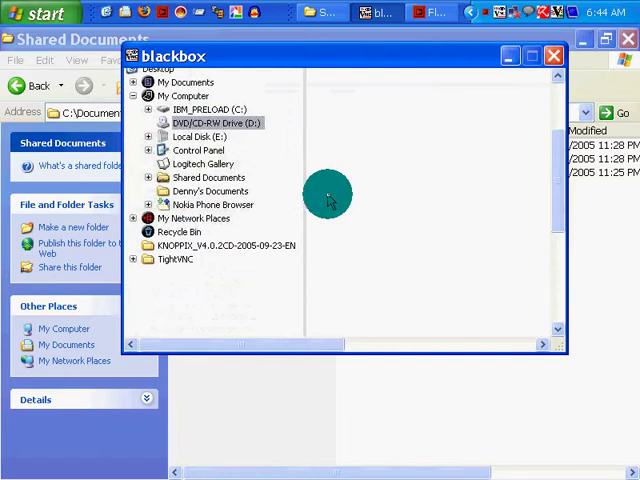
{"action": "left_click", "coordinate": [148, 177]}
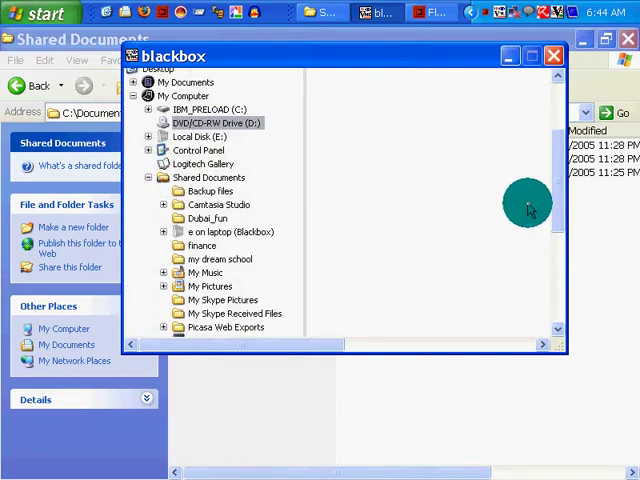
{"action": "left_click", "coordinate": [165, 232]}
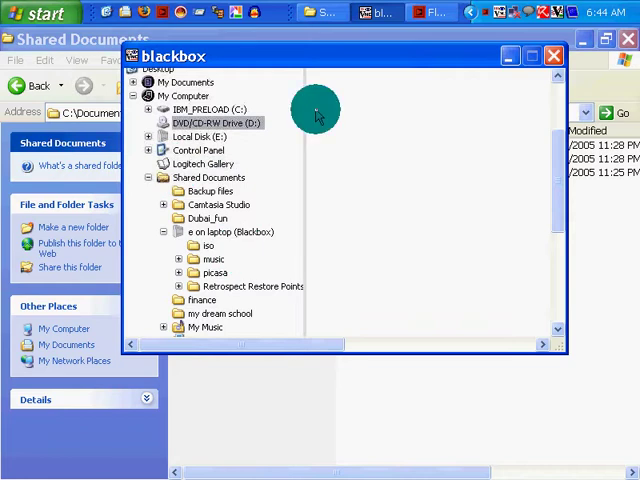
{"action": "left_click_drag", "start_coordinate": [305, 63], "coordinate": [448, 156]}
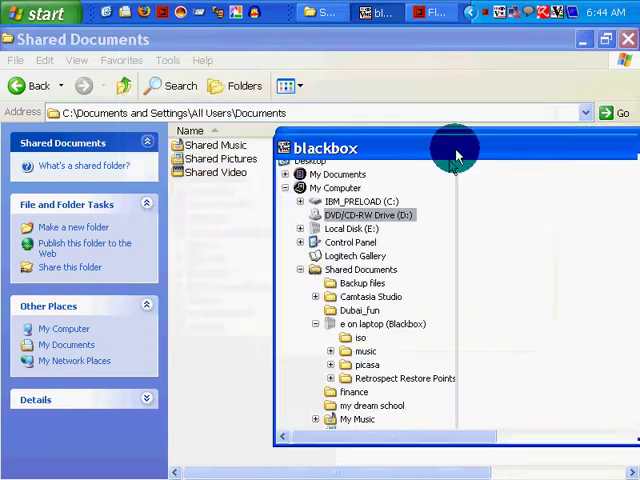
Open My Network Places and check the context menus of the Pictures (F) and 'e on laptop (Blackbox)' shares.
{"action": "left_click", "coordinate": [70, 346]}
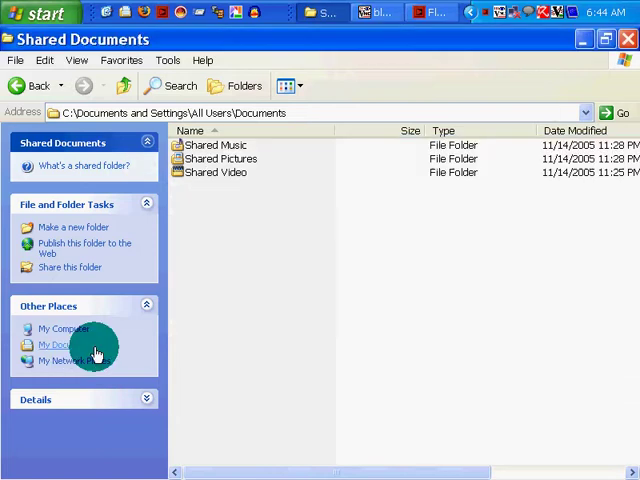
{"action": "left_click", "coordinate": [96, 355]}
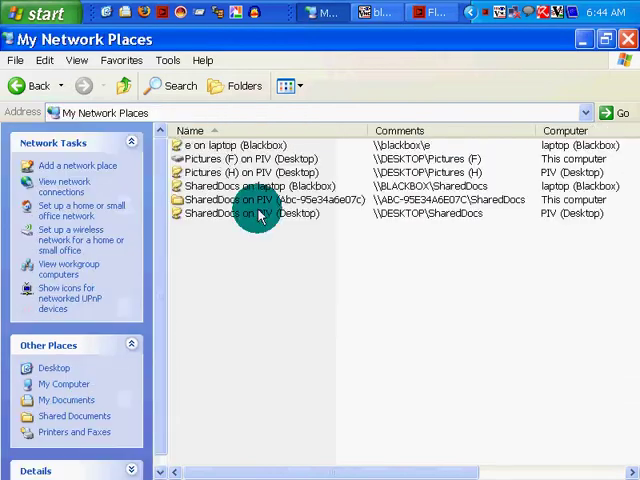
{"action": "left_click", "coordinate": [210, 159]}
{"action": "right_click", "coordinate": [210, 162]}
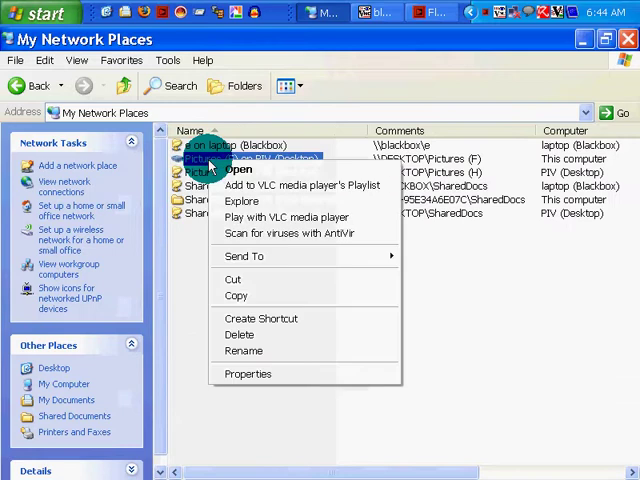
{"action": "left_click", "coordinate": [180, 272]}
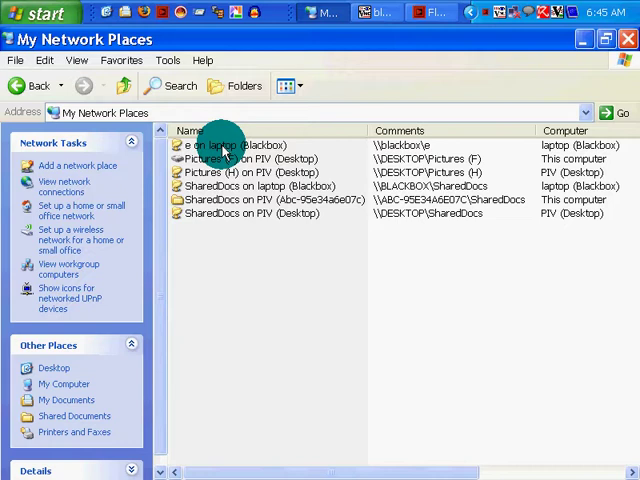
{"action": "right_click", "coordinate": [224, 147]}
{"action": "left_click", "coordinate": [252, 155]}
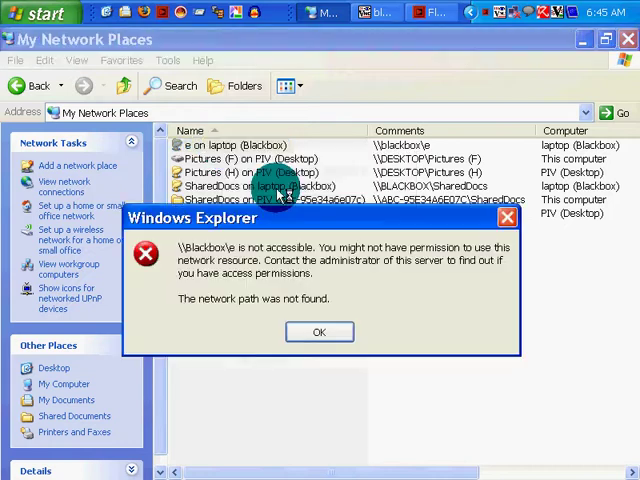
{"action": "left_click", "coordinate": [322, 333]}
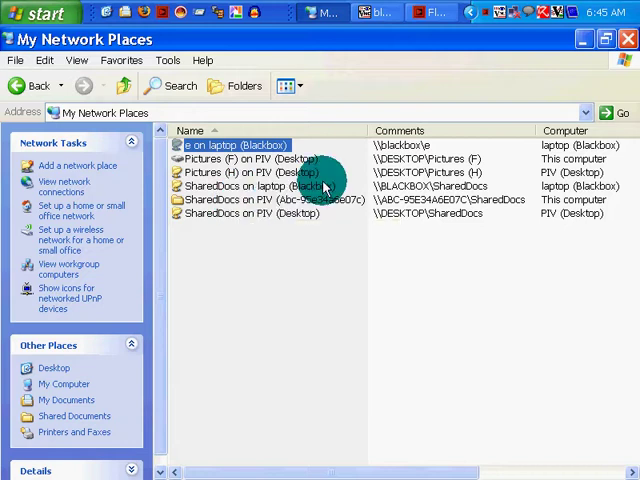
Switch back to the blackbox TightVNC window and move it into place over My Network Places.
{"action": "key", "text": "alt+Tab"}
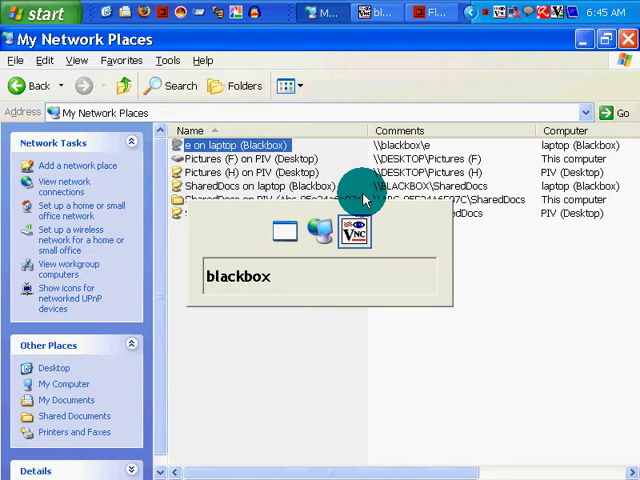
{"action": "key", "text": "alt+Tab"}
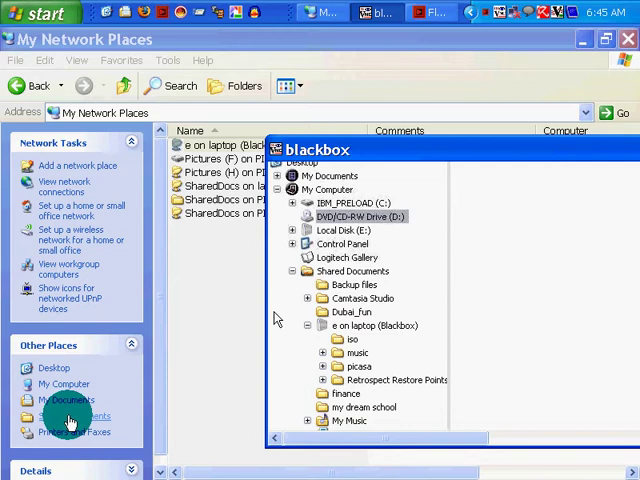
{"action": "mouse_move", "coordinate": [440, 152]}
{"action": "left_mouse_down"}
{"action": "mouse_move", "coordinate": [400, 212]}
{"action": "mouse_move", "coordinate": [458, 112]}
{"action": "mouse_move", "coordinate": [390, 150]}
{"action": "left_mouse_up"}
{"action": "scroll", "coordinate": [495, 312], "scroll_direction": "up", "scroll_amount": 3}
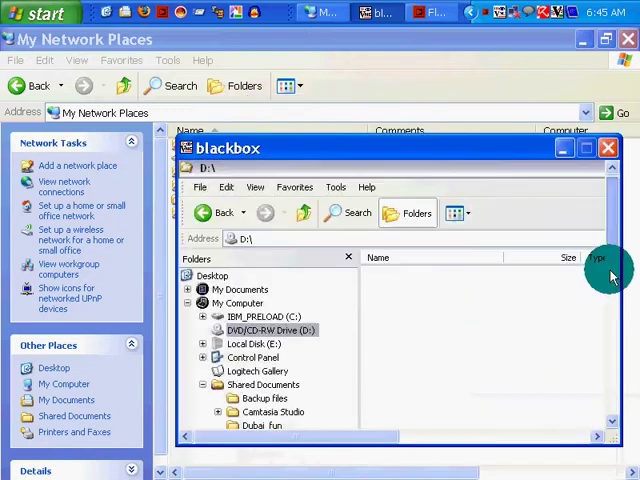
{"action": "scroll", "coordinate": [612, 272], "scroll_direction": "up", "scroll_amount": 2}
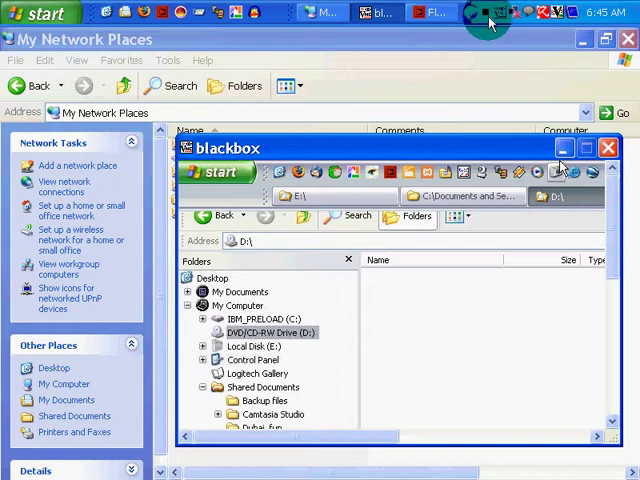
{"action": "mouse_move", "coordinate": [555, 150]}
{"action": "left_mouse_down"}
{"action": "mouse_move", "coordinate": [545, 95]}
{"action": "mouse_move", "coordinate": [551, 78]}
{"action": "left_mouse_up"}
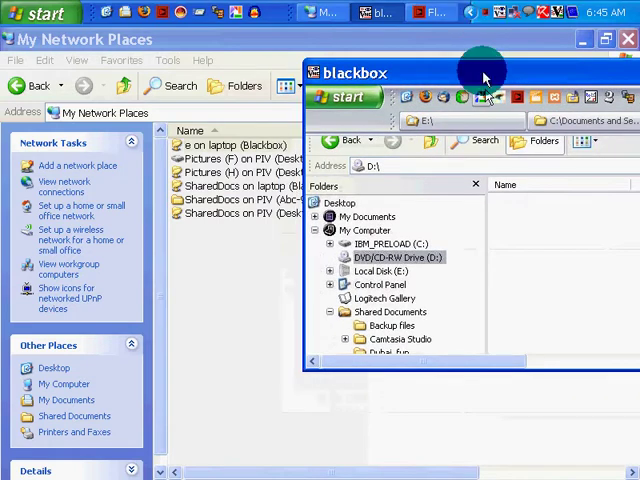
{"action": "left_click_drag", "start_coordinate": [484, 78], "coordinate": [357, 119]}
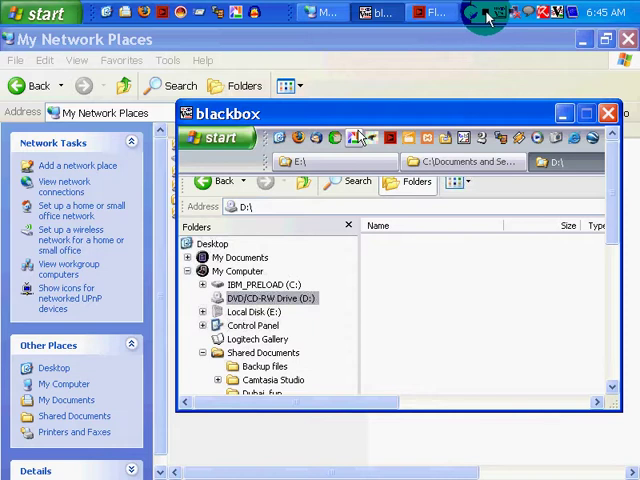
{"action": "right_click", "coordinate": [487, 14]}
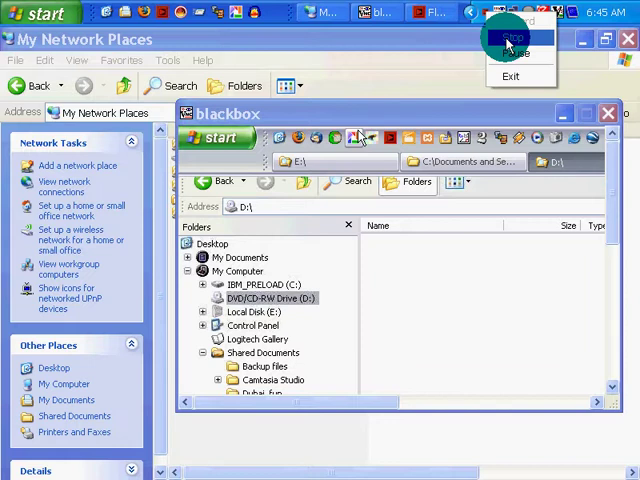